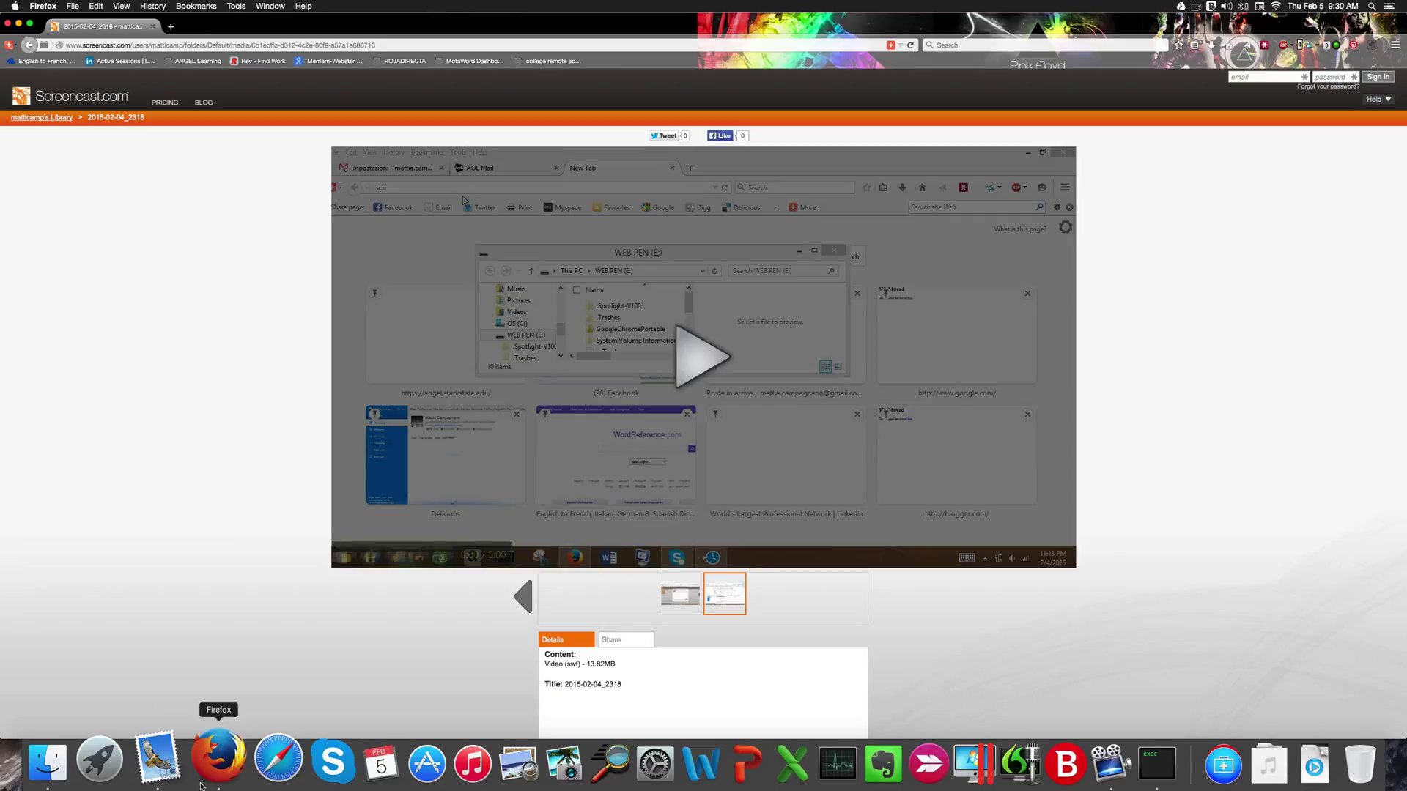
- Launch QuickTime Player from Spotlight, dismiss its Open dialog, and choose File > New Screen Recording
key(super+space)
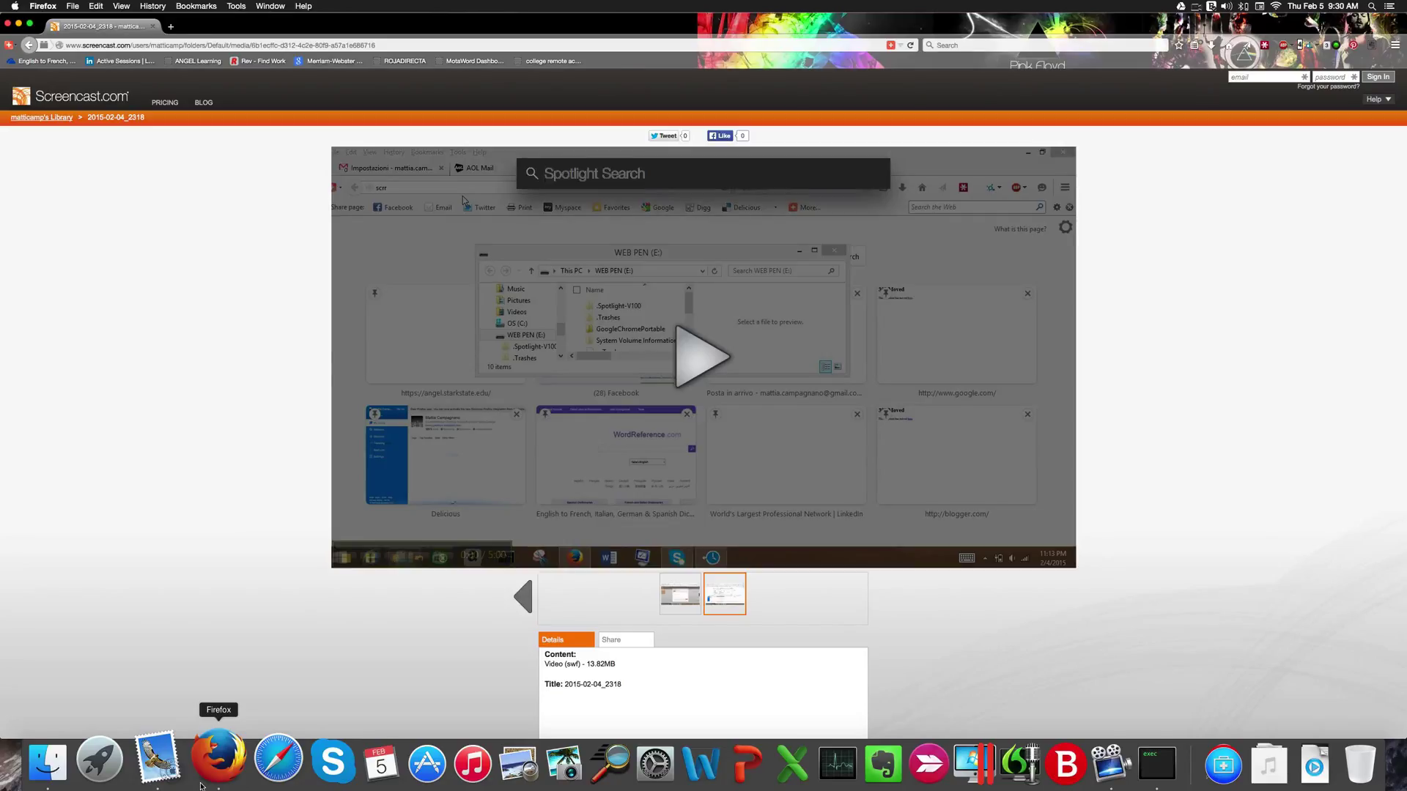
text(quicktime)
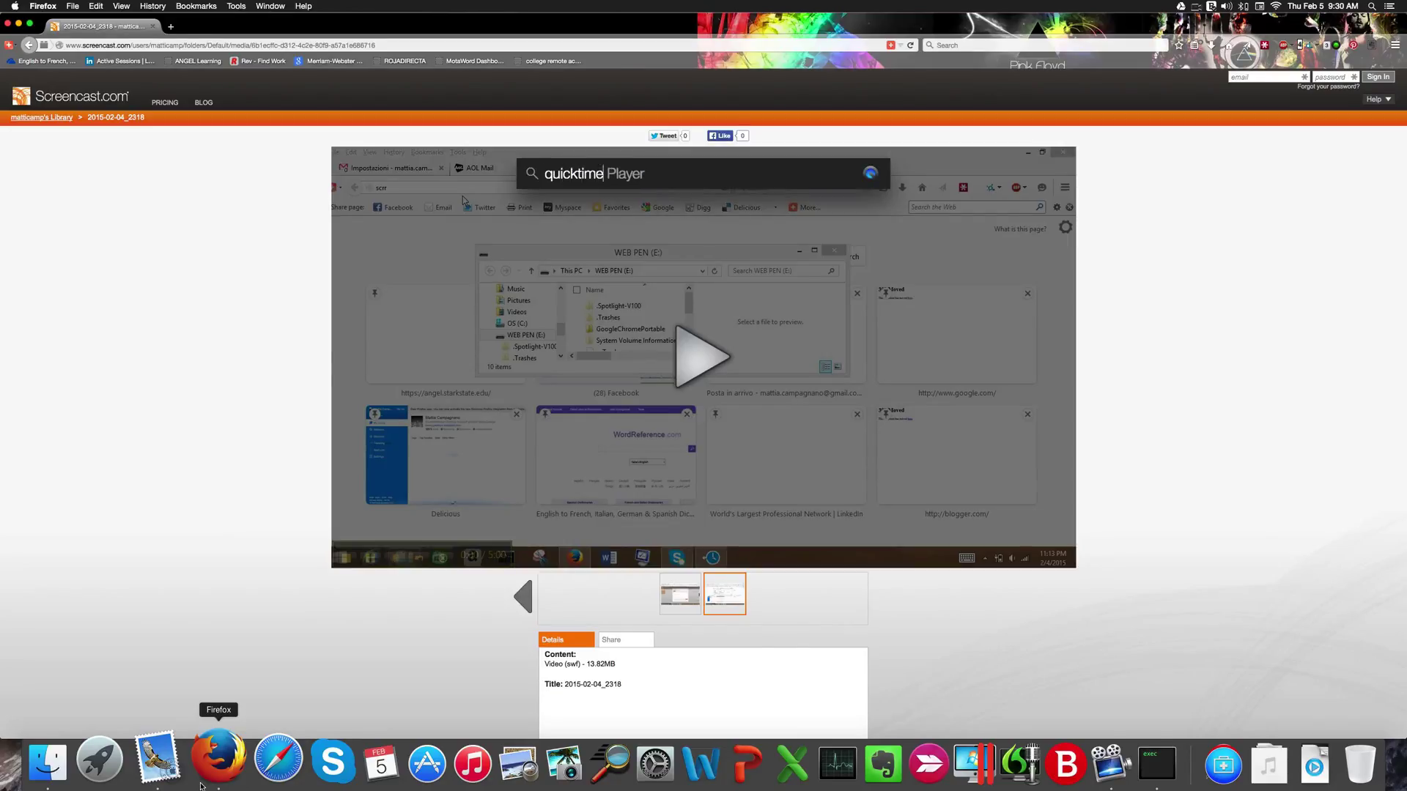
key(Return)
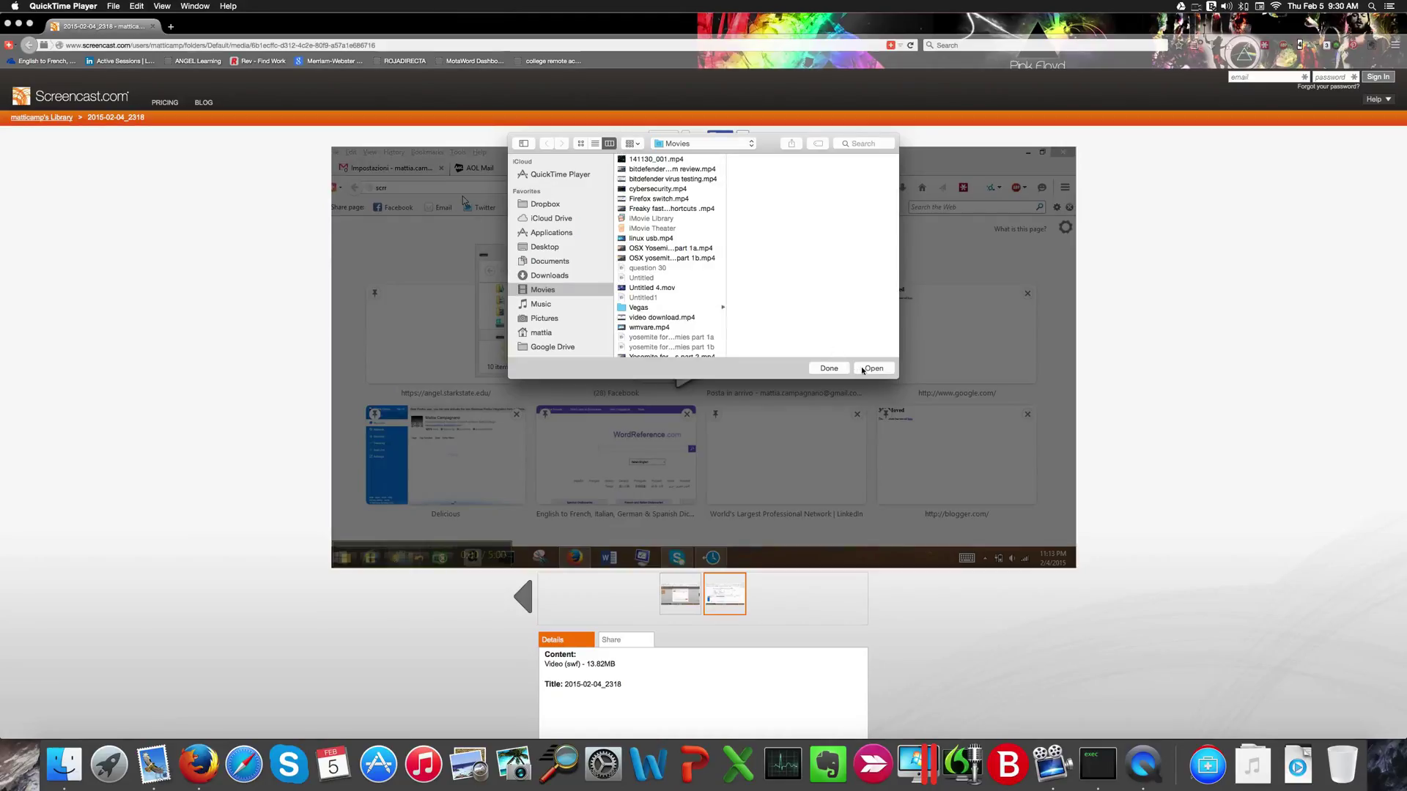
click(830, 368)
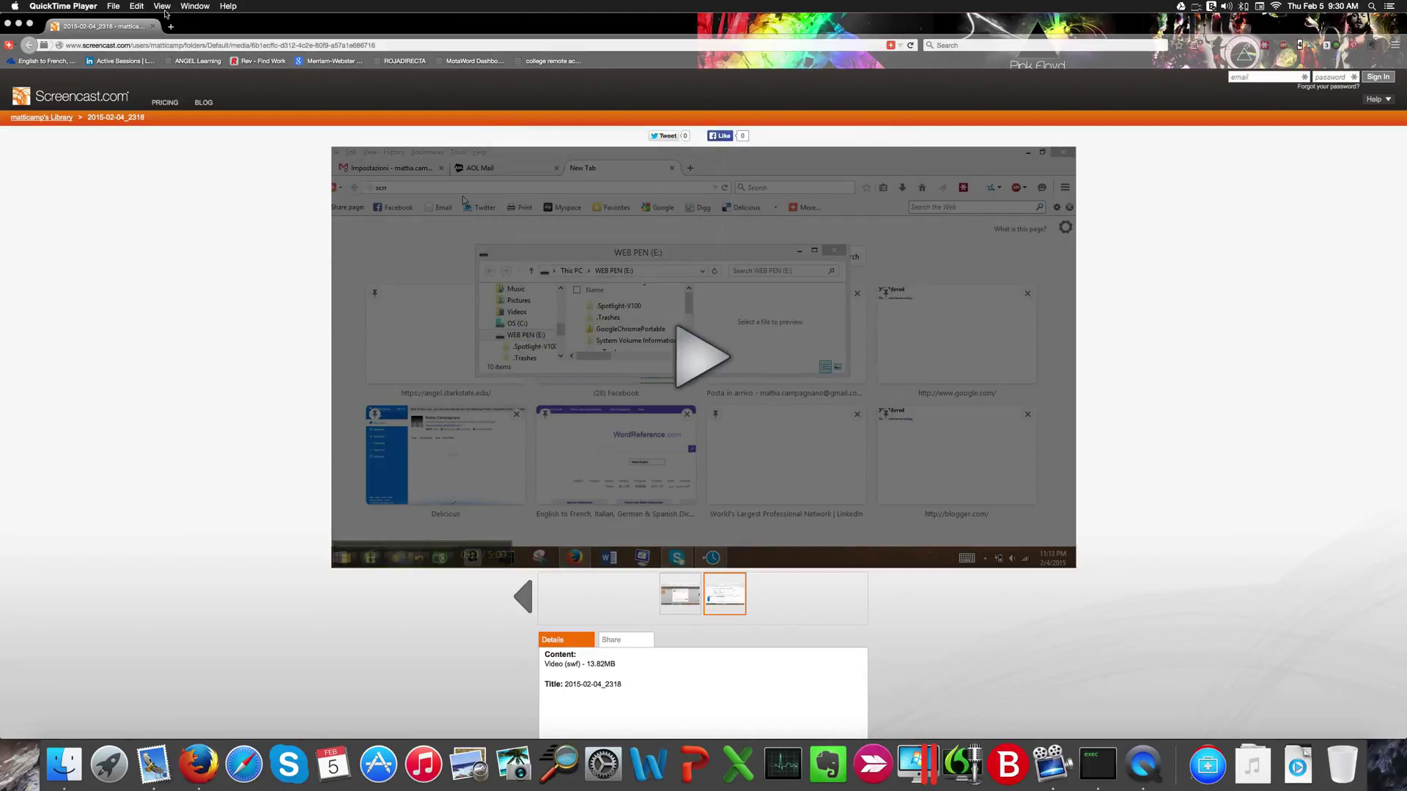
click(160, 6)
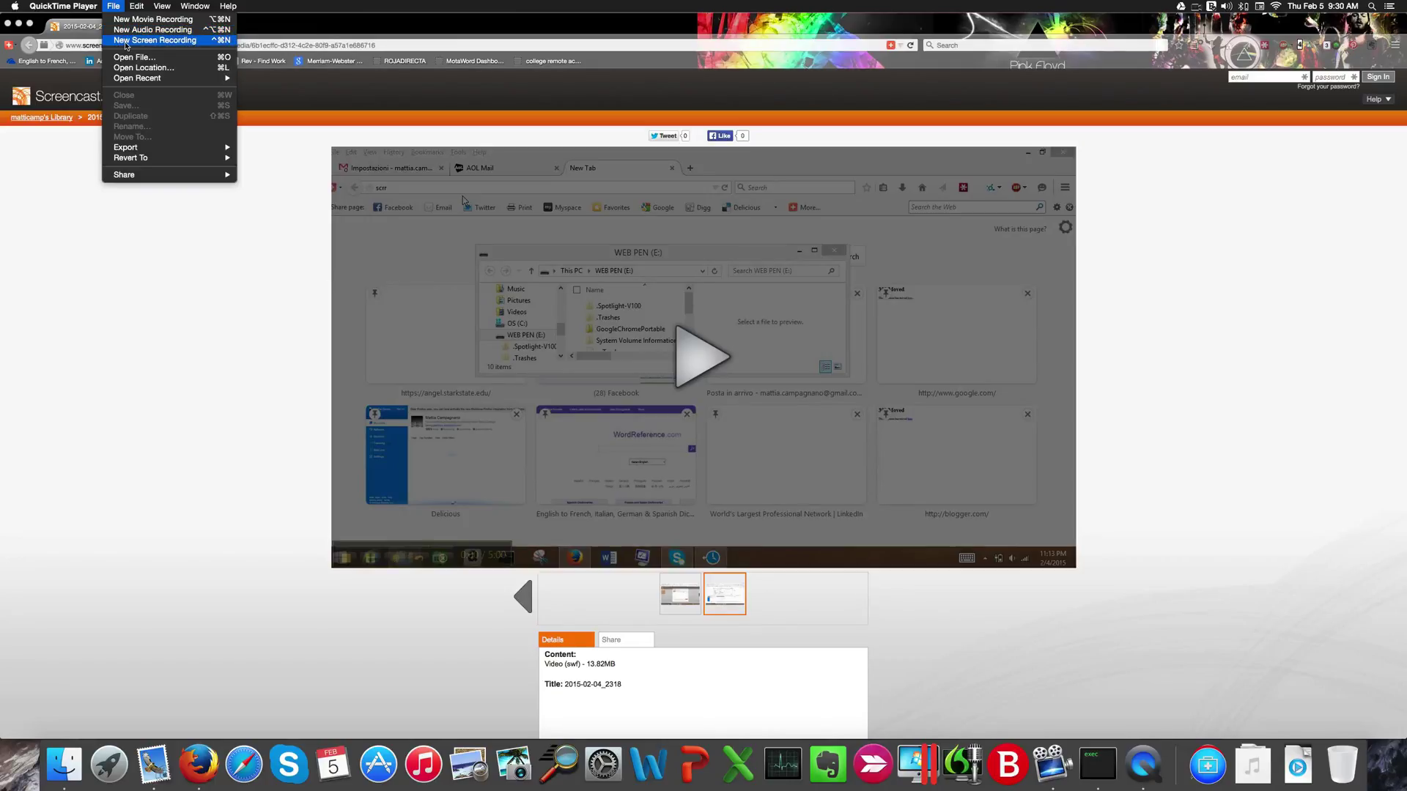
click(126, 40)
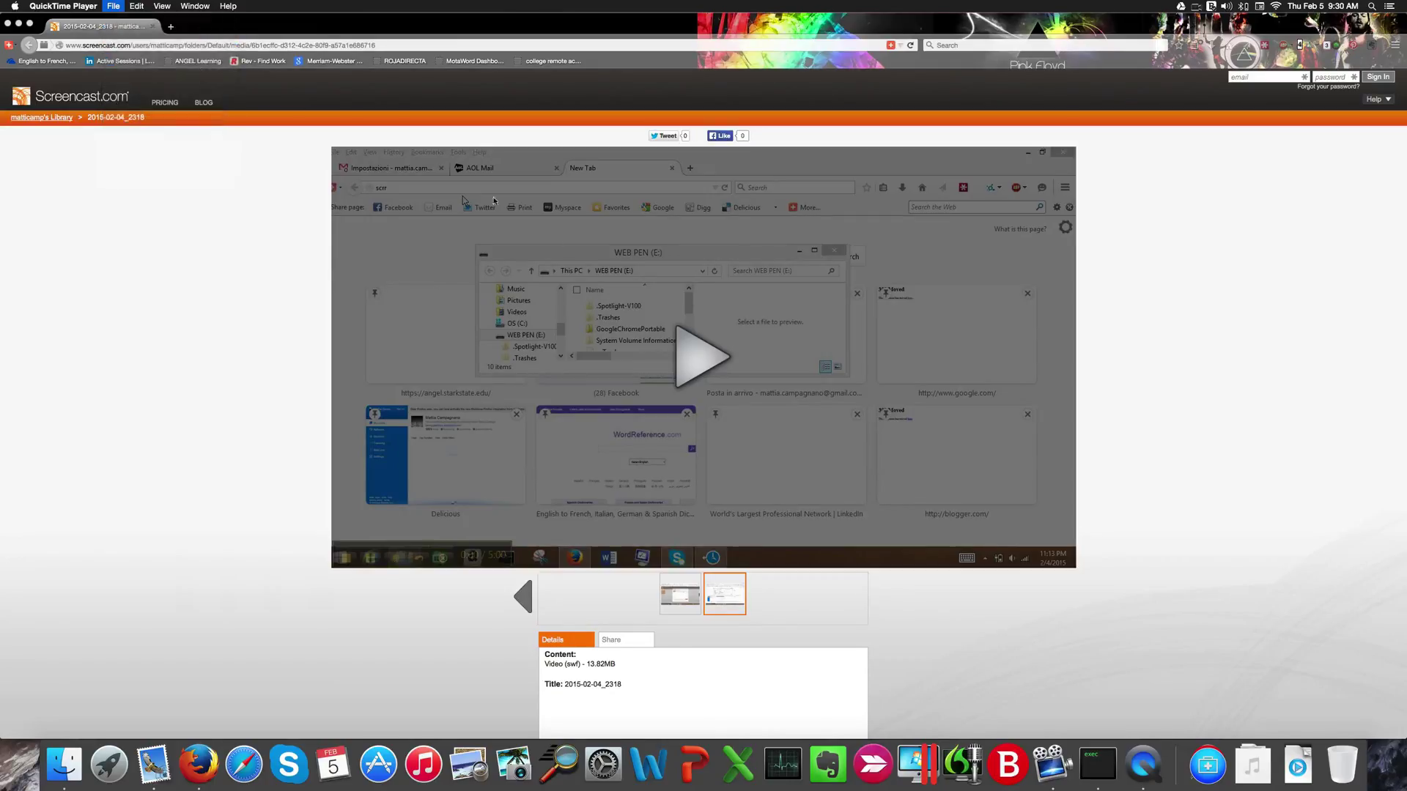
- Start a full-screen QuickTime screen recording over the Screencast.com browser page
click(690, 357)
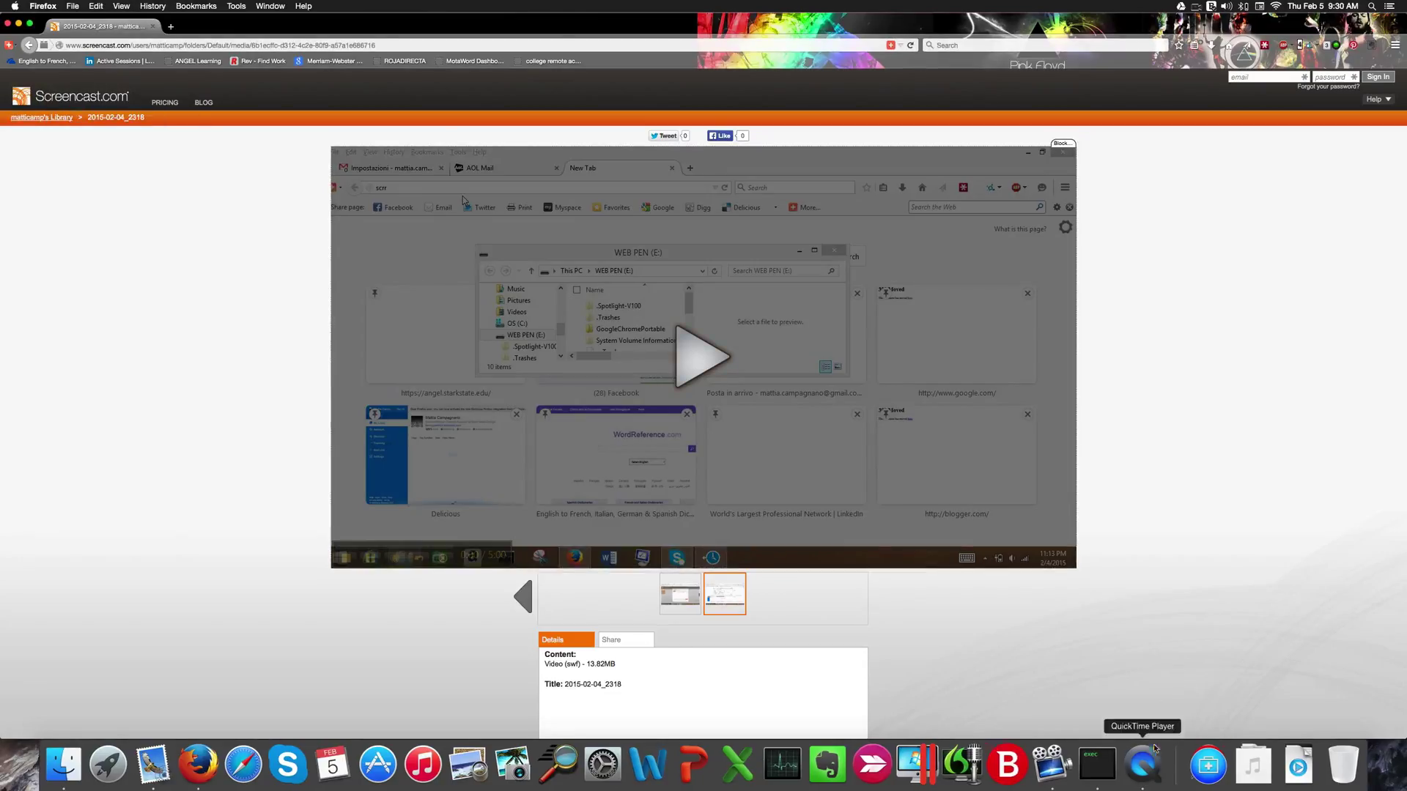
click(1144, 764)
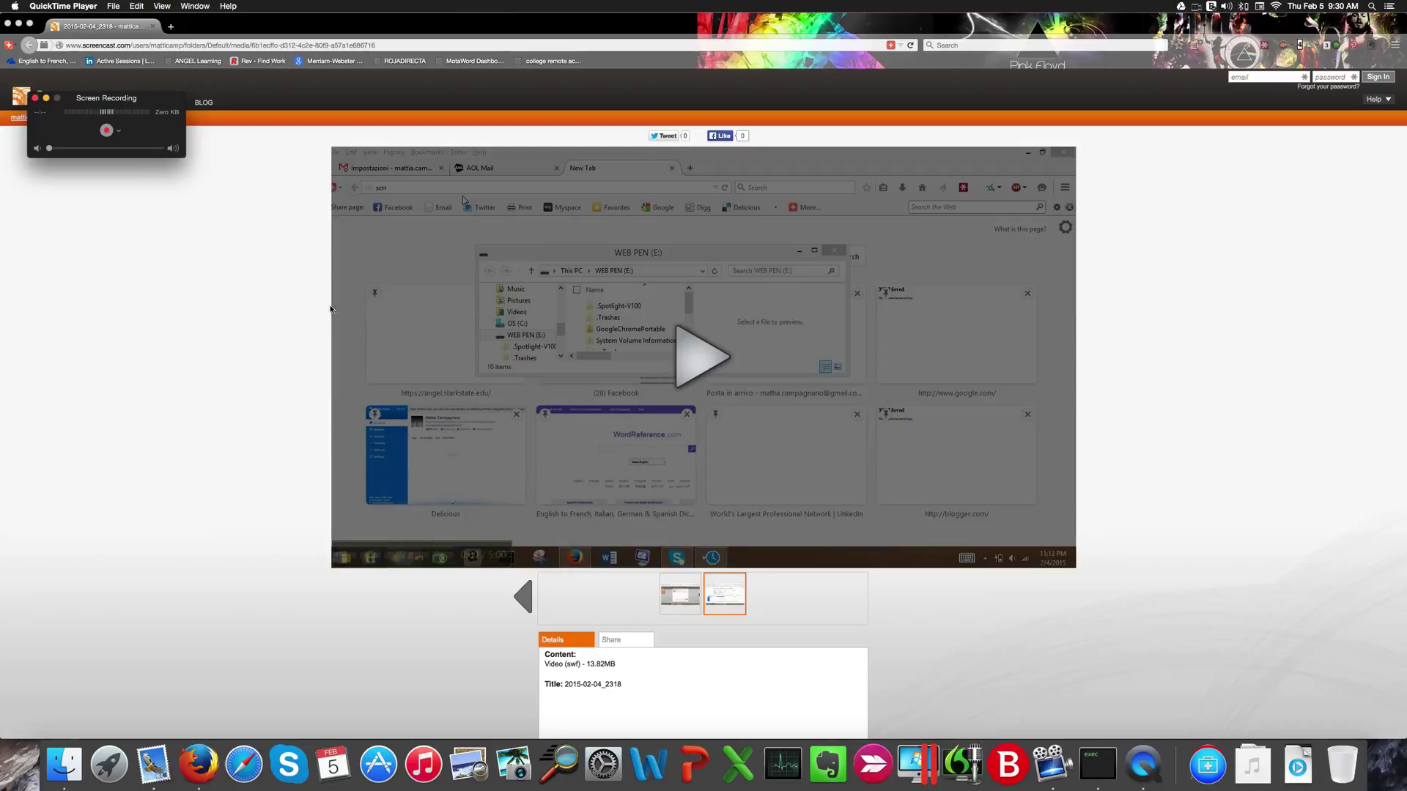
click(107, 132)
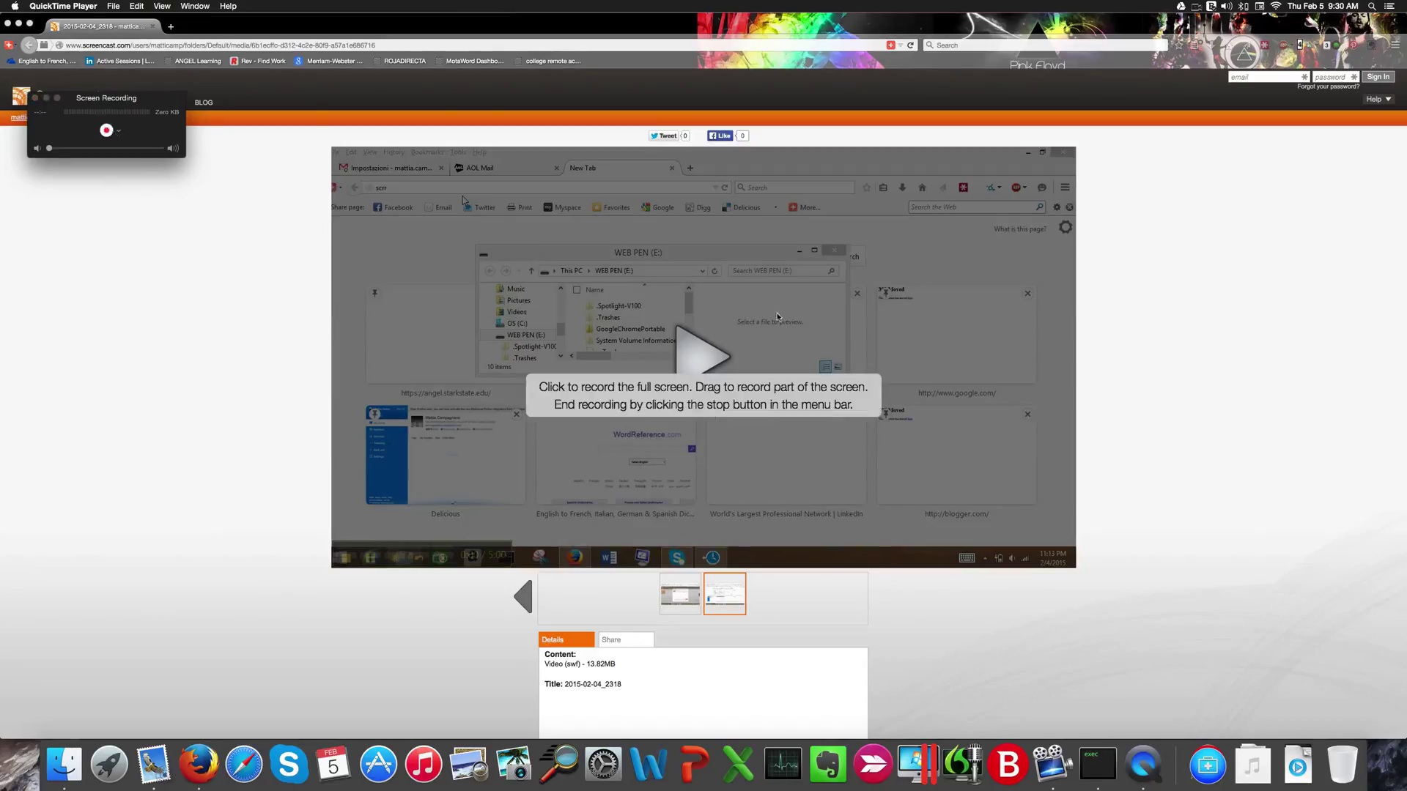
click(607, 522)
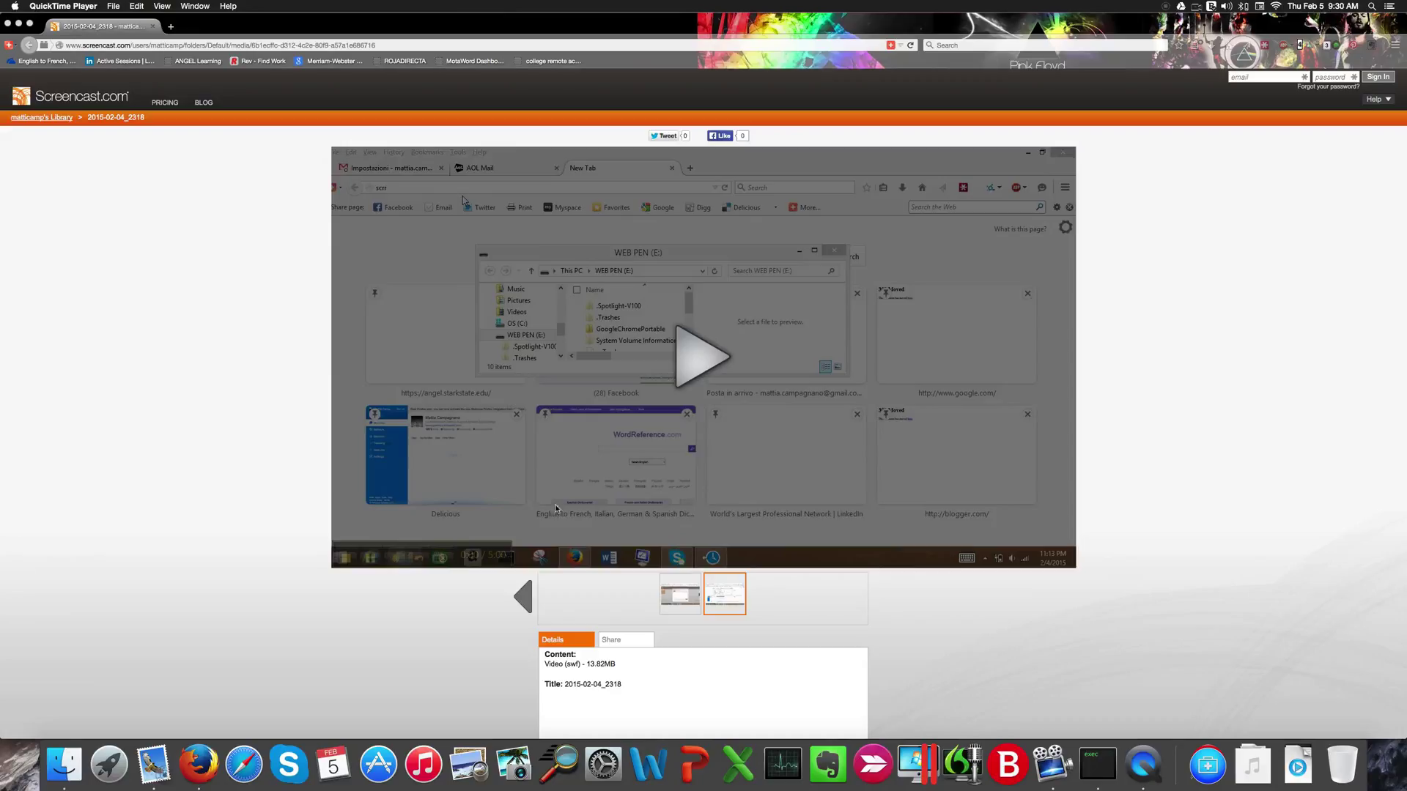
- Play the Screencast.com video, pause it at 0:03, and bring QuickTime Player forward
click(688, 384)
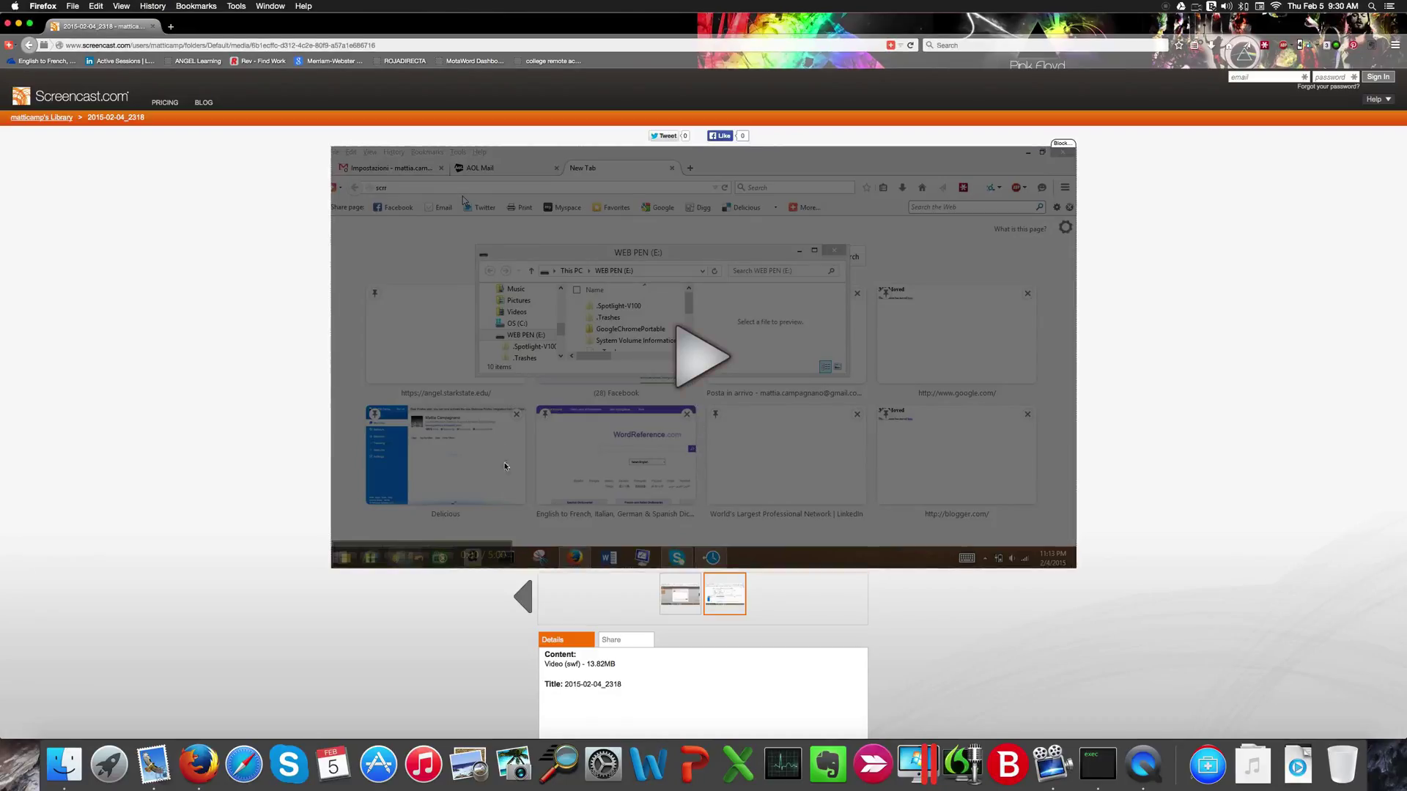
click(697, 352)
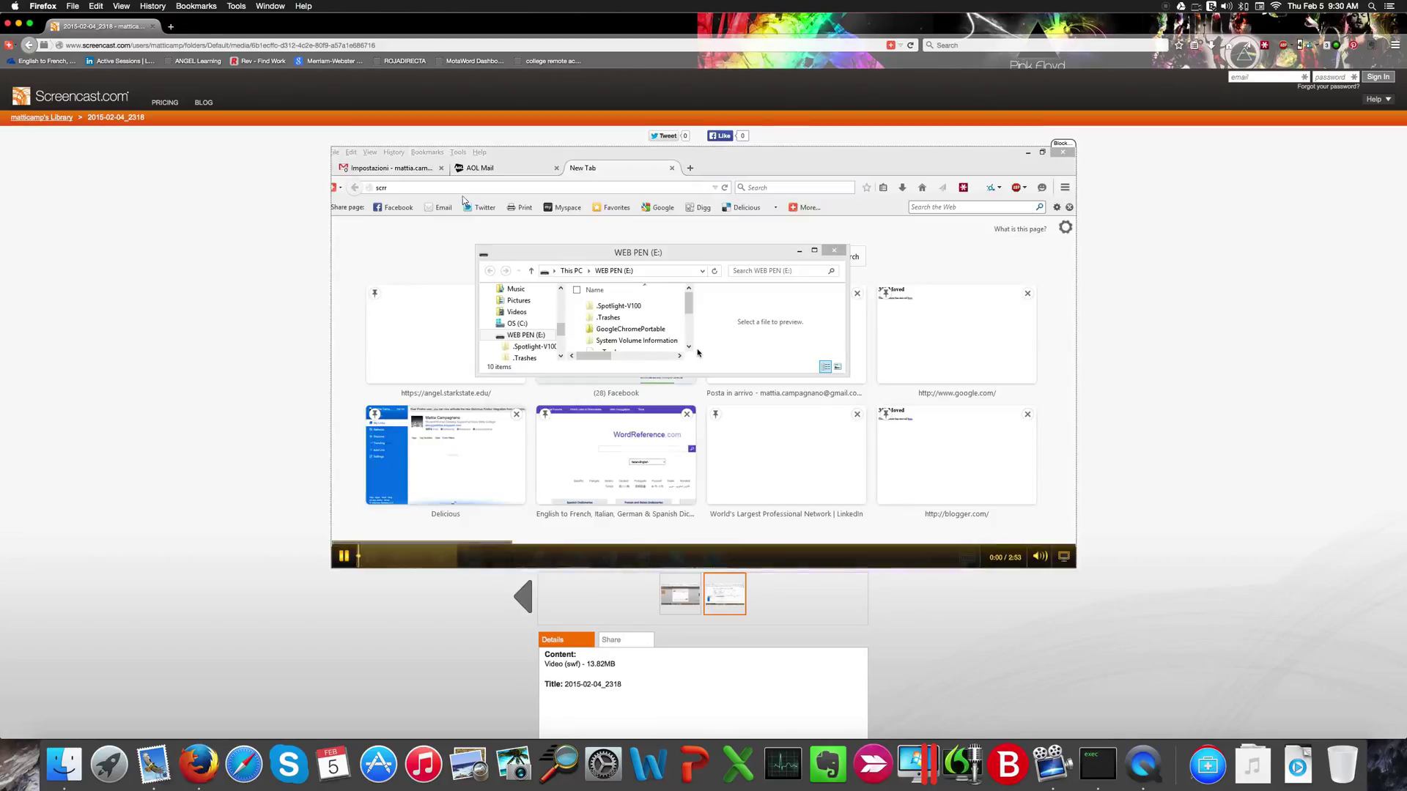
click(1018, 532)
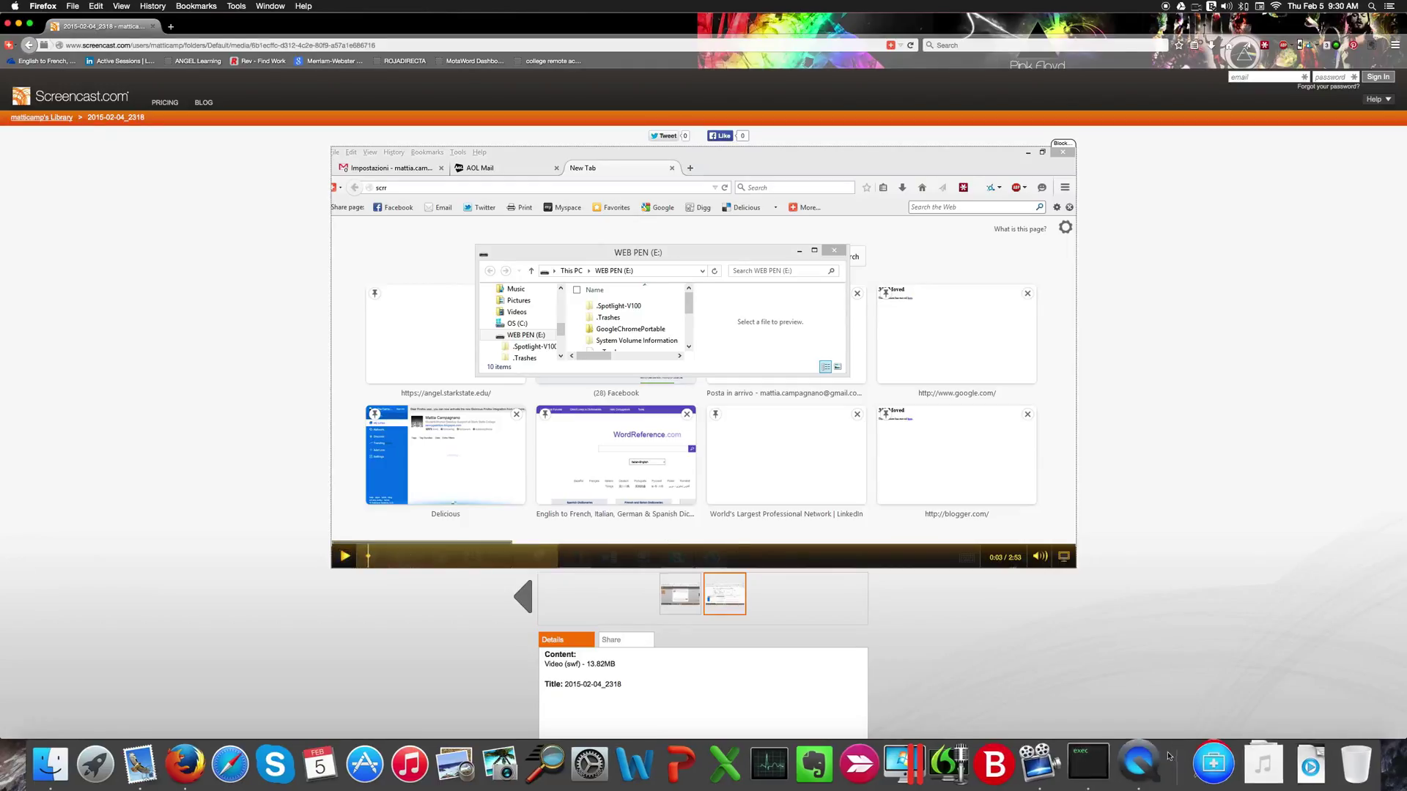
click(1143, 762)
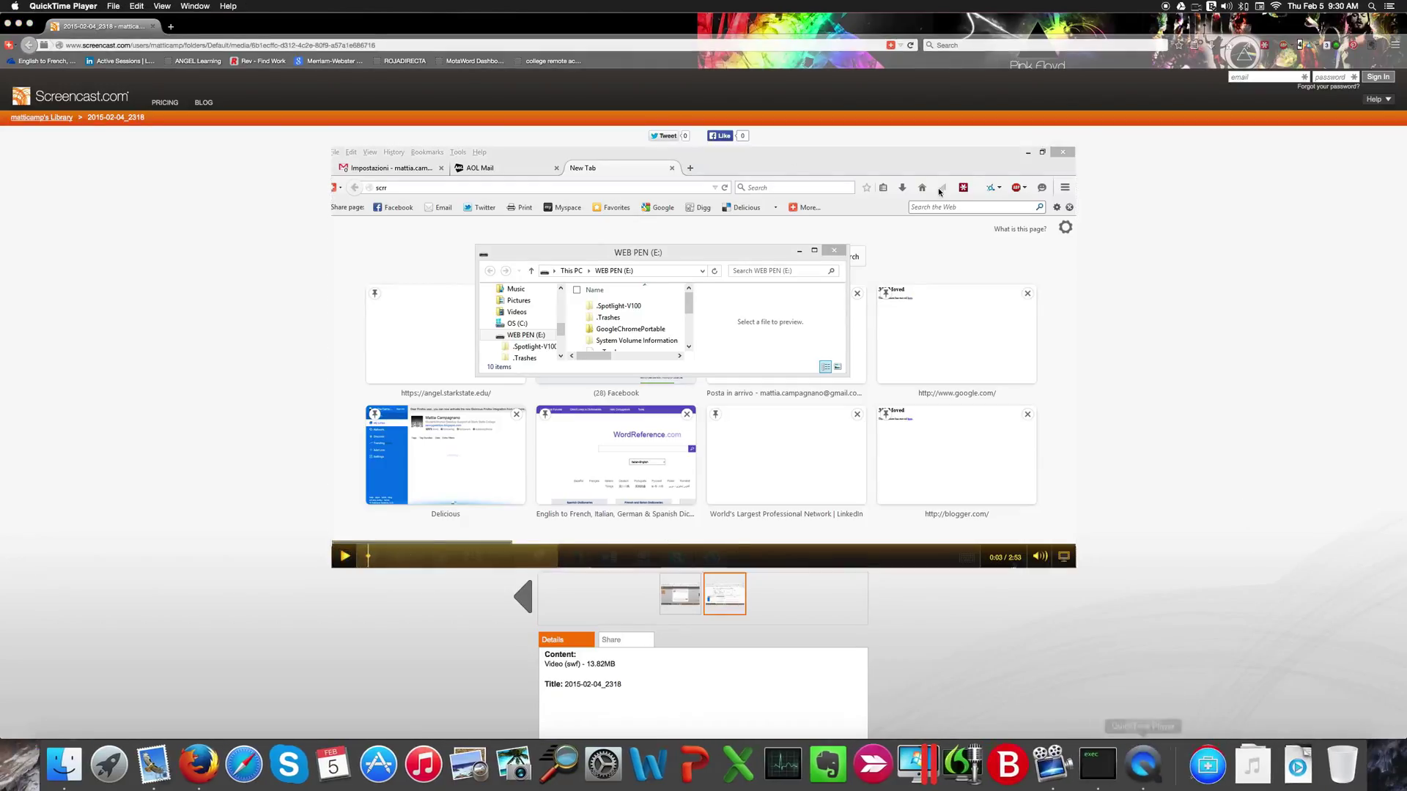
- Stop Screen Recording, opening the captured Screencast.com page as an untitled movie
click(110, 6)
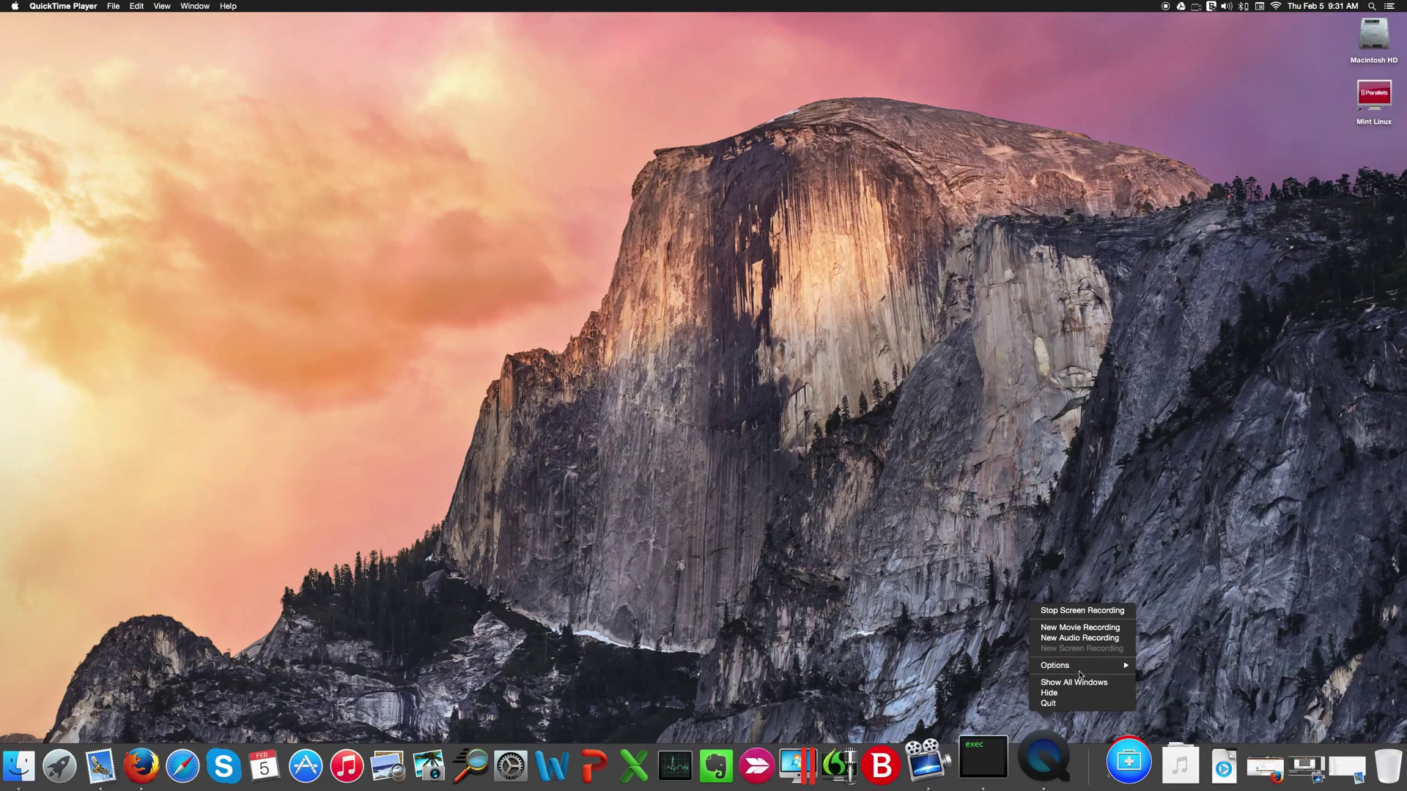
click(1083, 611)
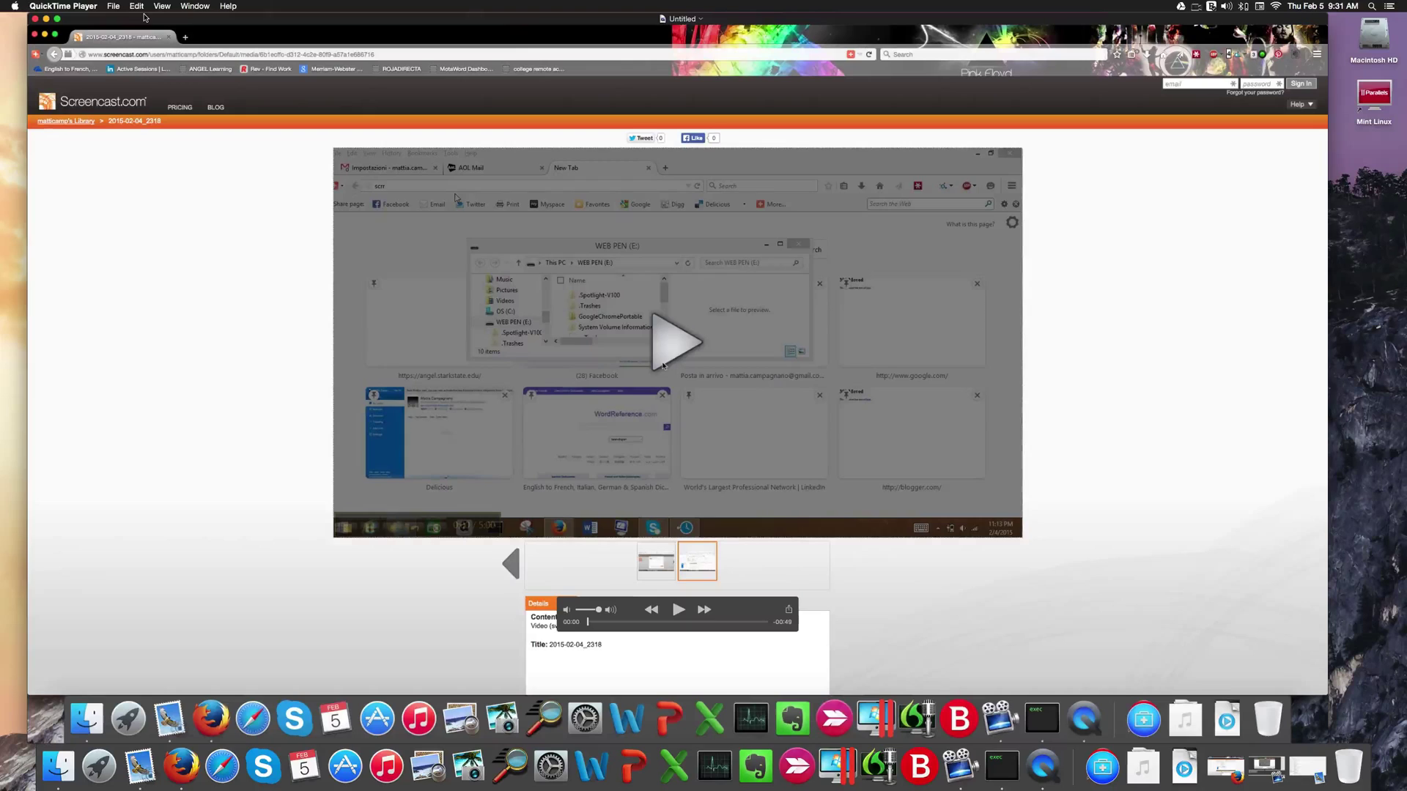
- Open QuickTime Player's File menu to reach Save and Export for the untitled movie
click(112, 7)
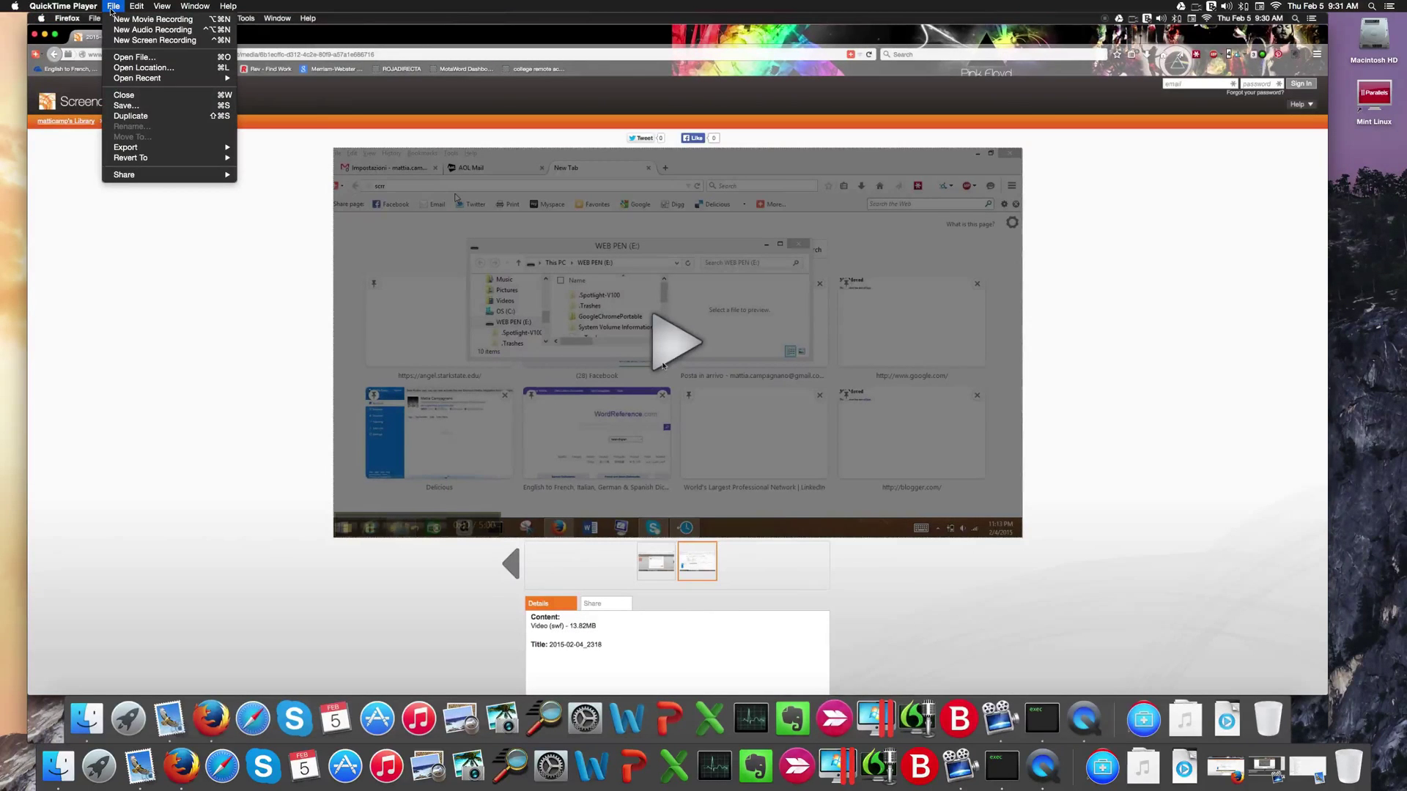